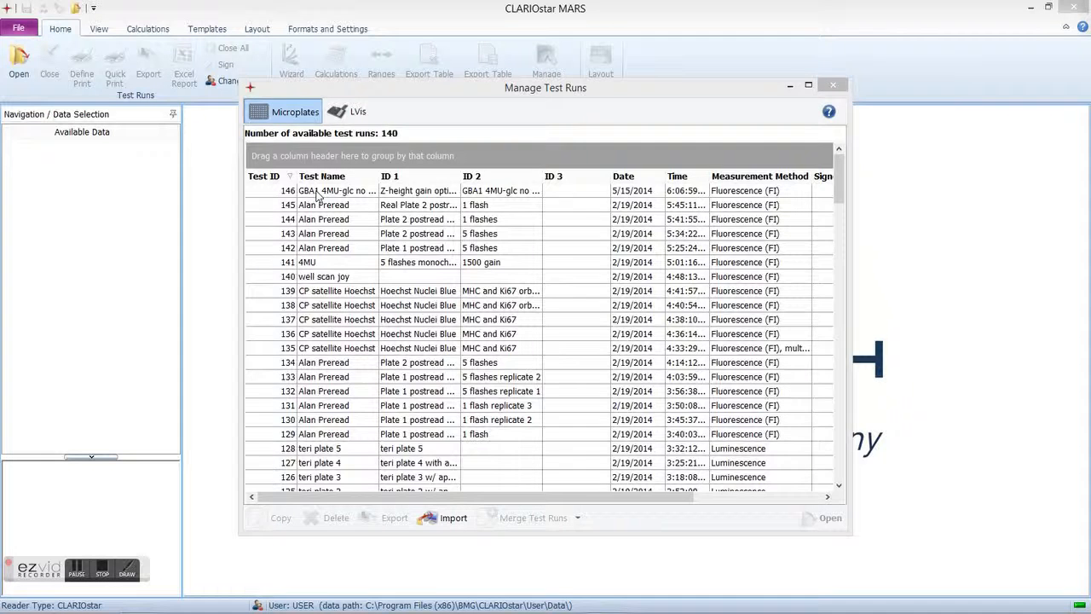
Open test run 146, GBA1 4MU-glc no stop, and show the plate layout together with its raw data.
double_click(317, 193)
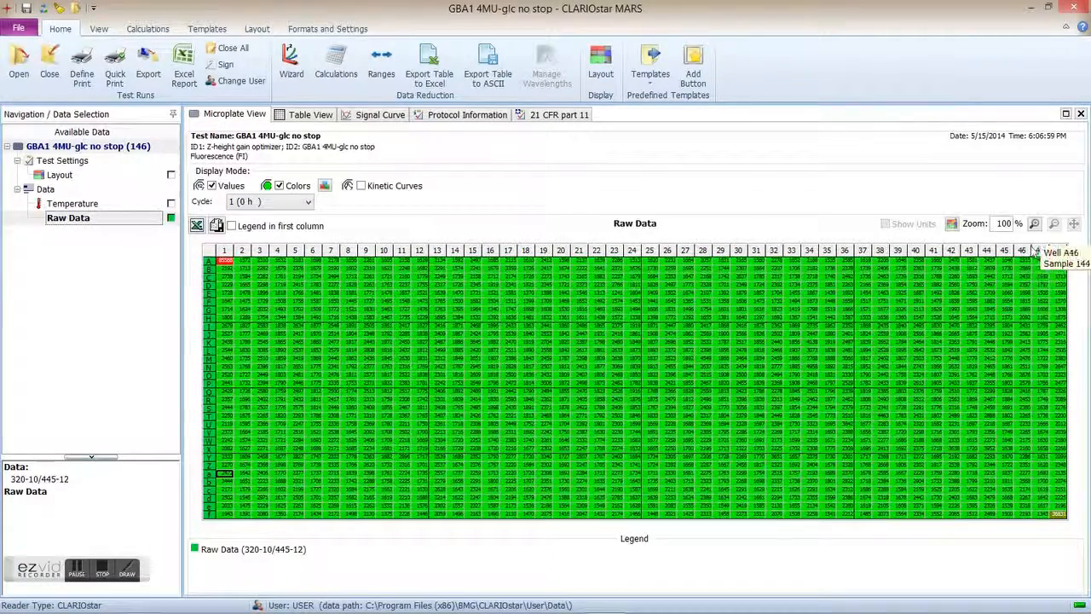
left_click(1035, 224)
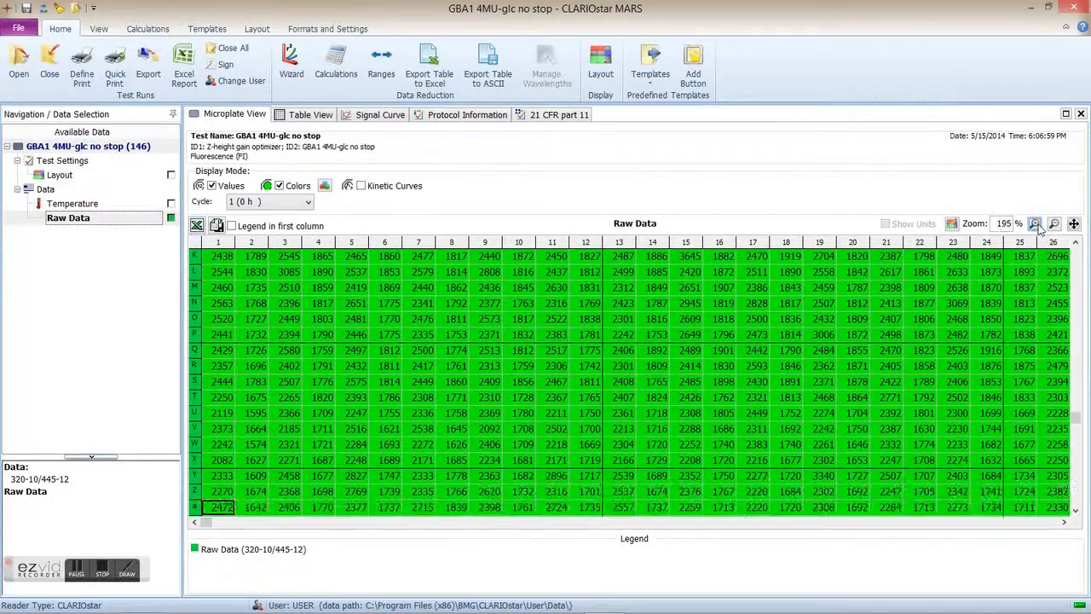
left_click(1035, 224)
left_click(1036, 225)
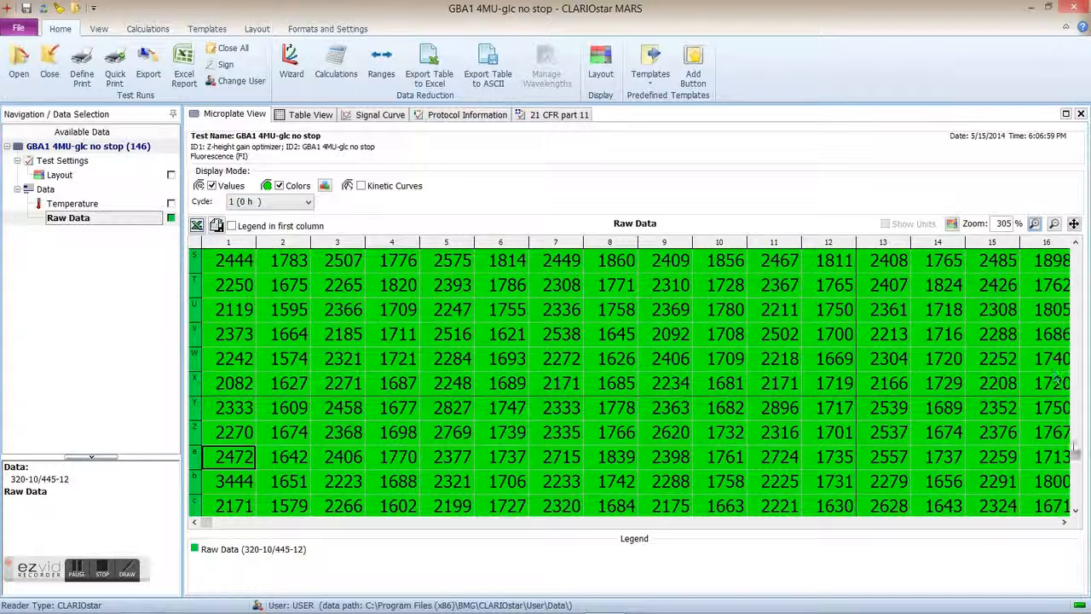
left_click_drag(1077, 458, 1075, 254)
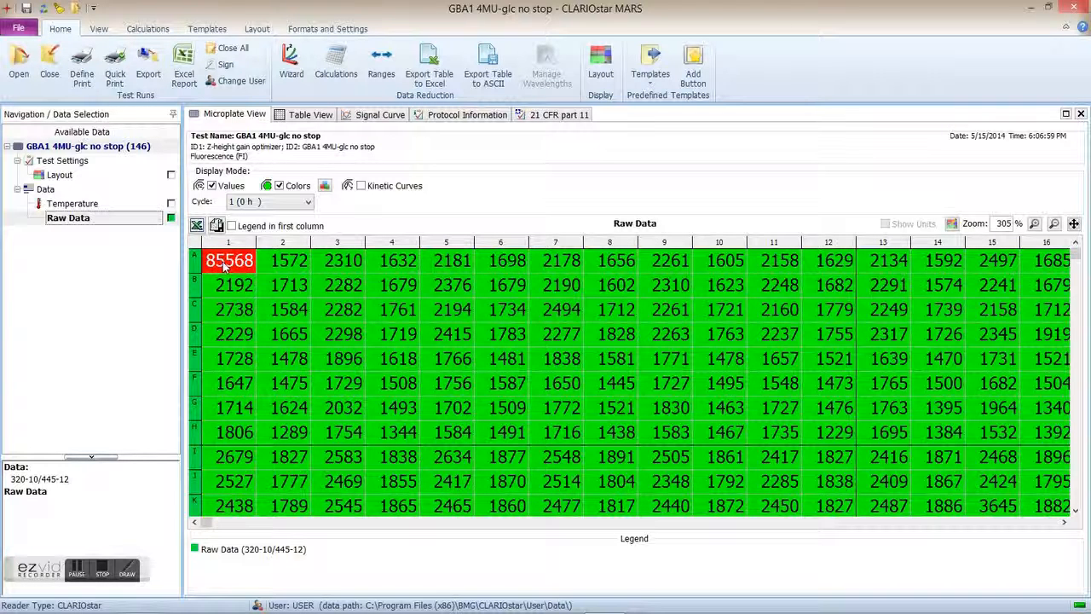
left_click(171, 174)
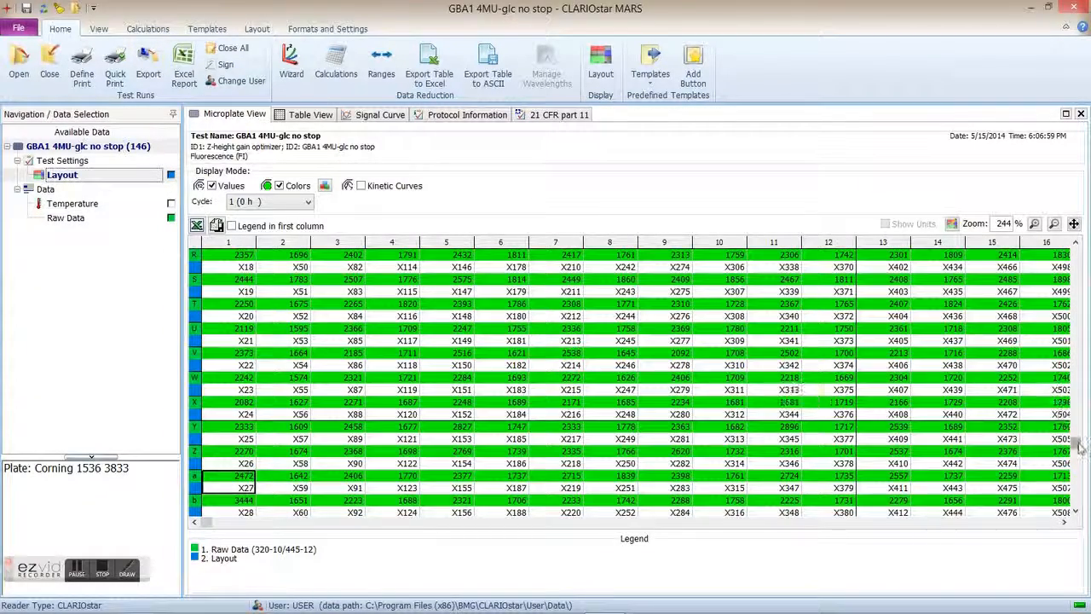
scroll(1074, 249, "up", 6)
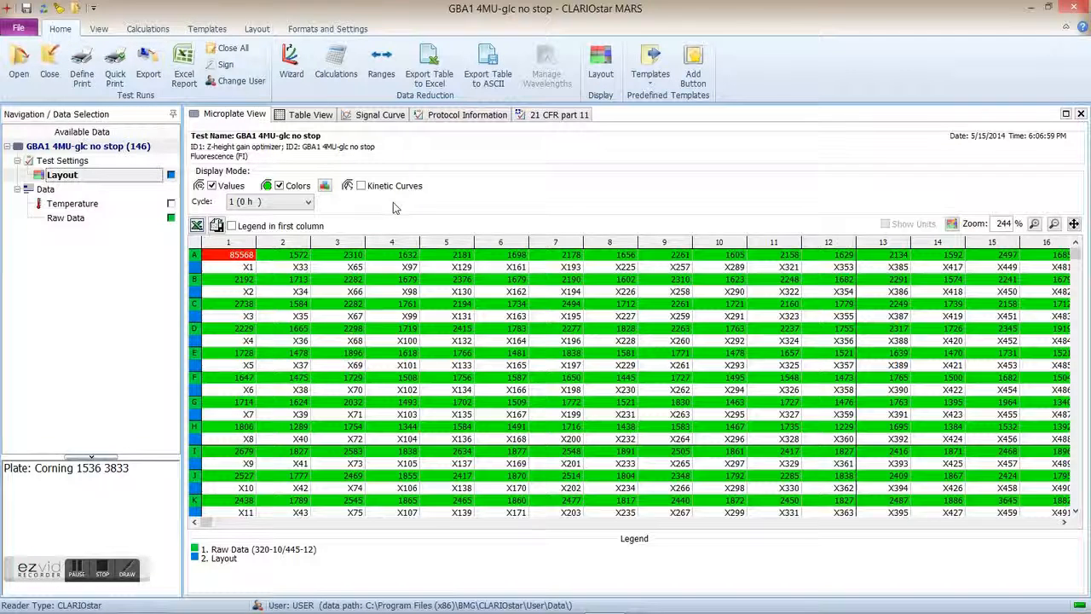
Open the test run's microplate layout for editing and set all 1536 wells to Empty.
left_click(597, 58)
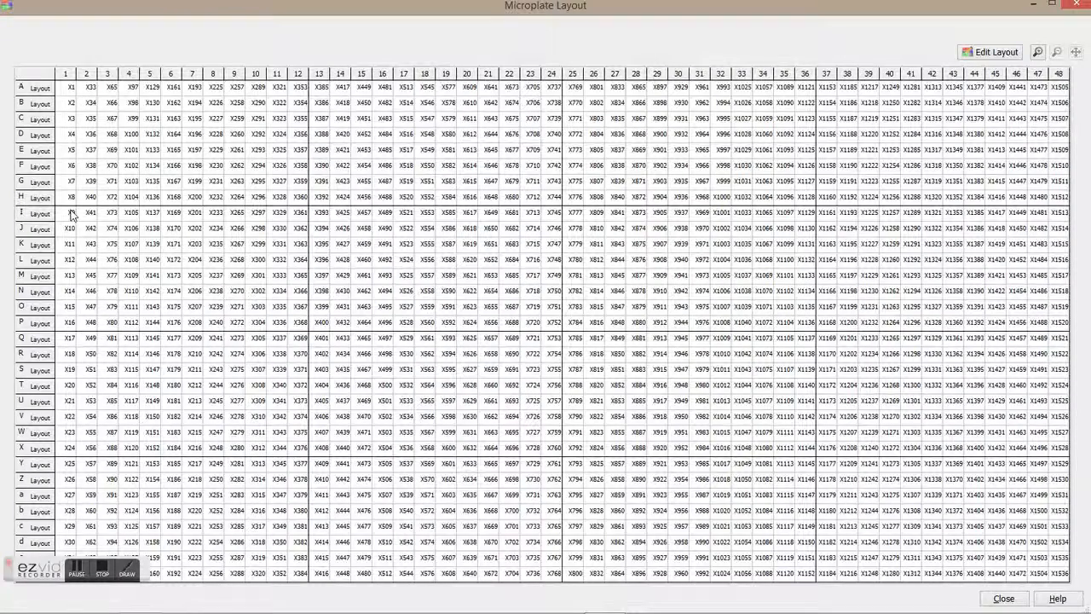
left_click(997, 53)
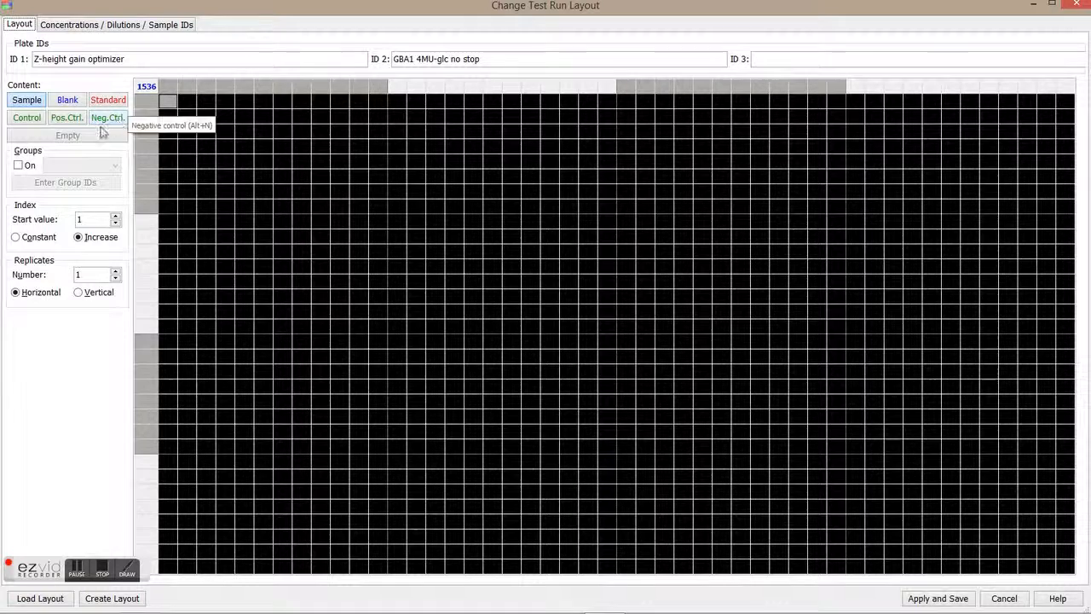
left_click(71, 135)
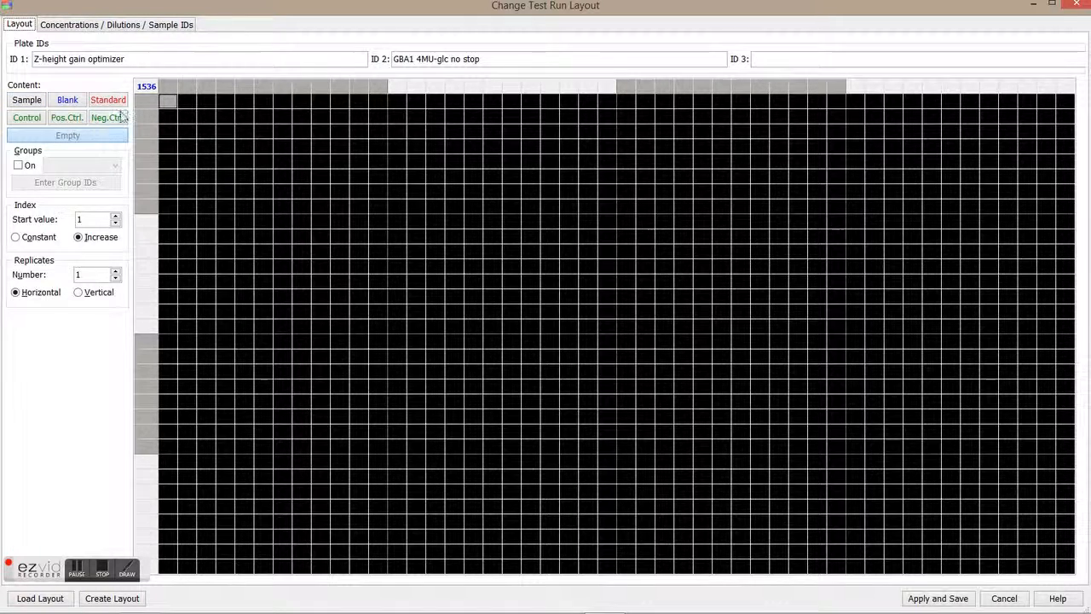
left_click(145, 89)
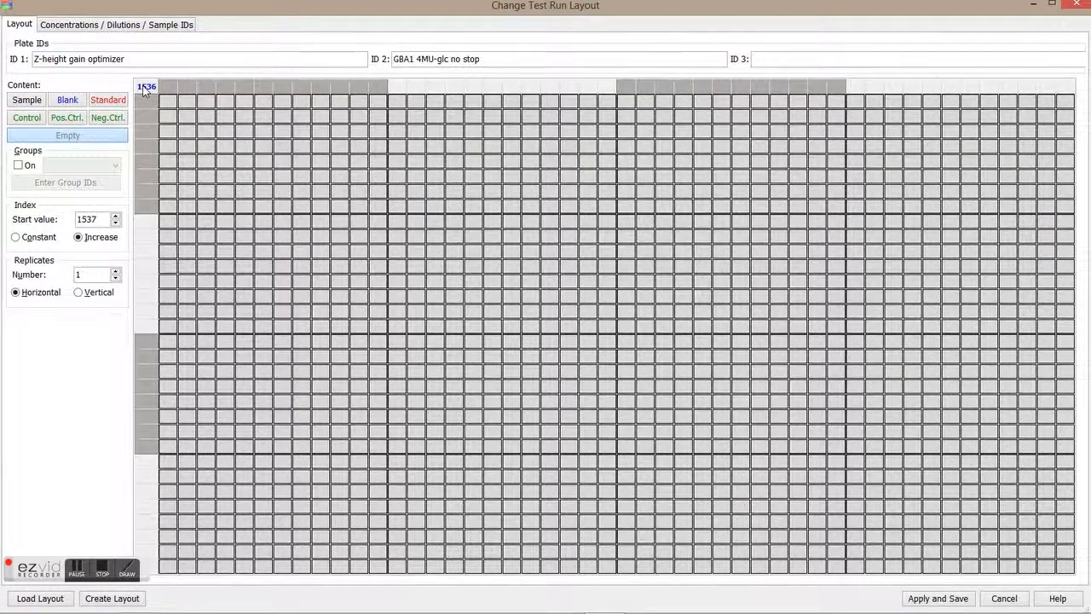
Fill the whole plate with samples starting at index 1, increasing, with 32 vertical replicates, and apply and save the layout.
left_click(38, 101)
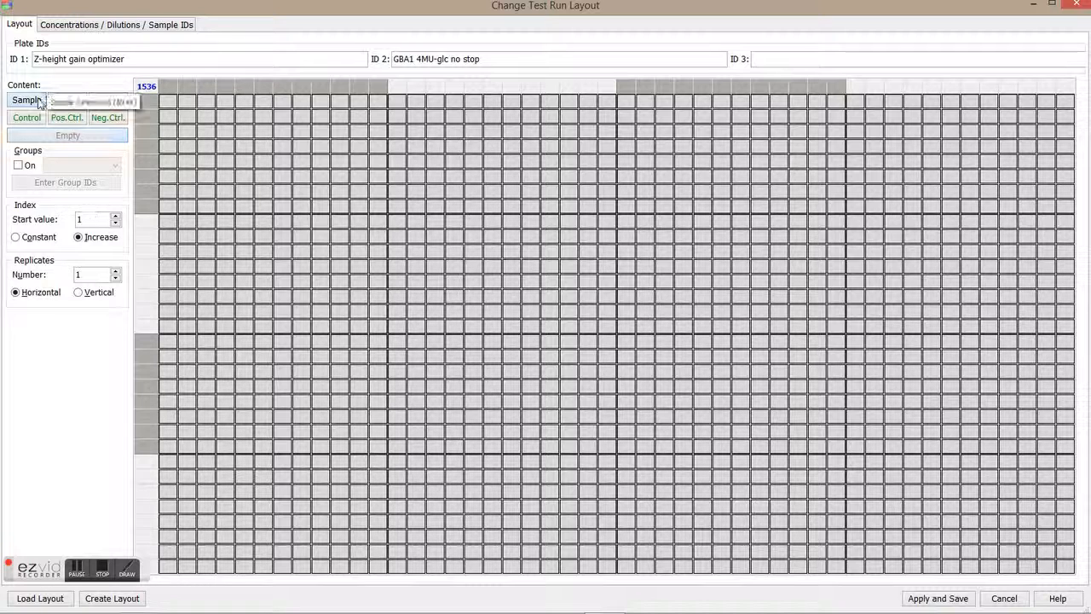
type("32")
left_click(78, 293)
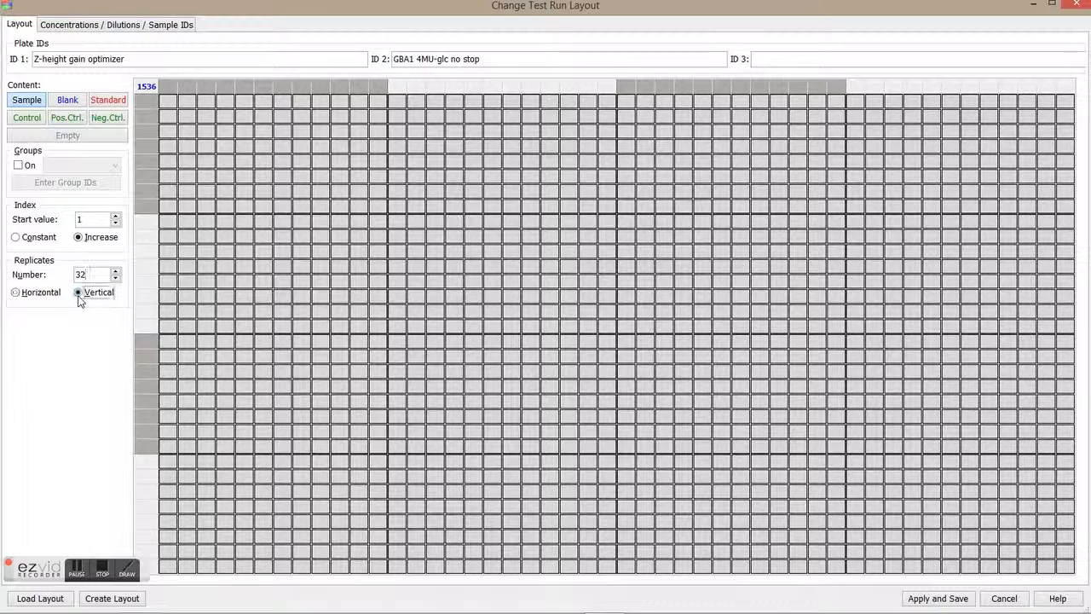
left_click(147, 90)
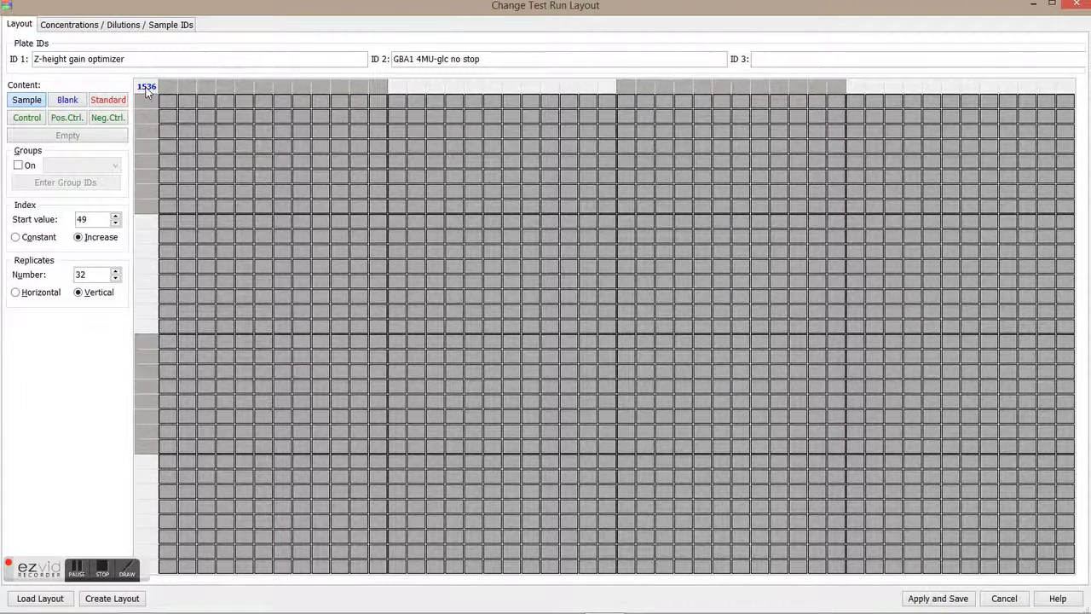
left_click(923, 600)
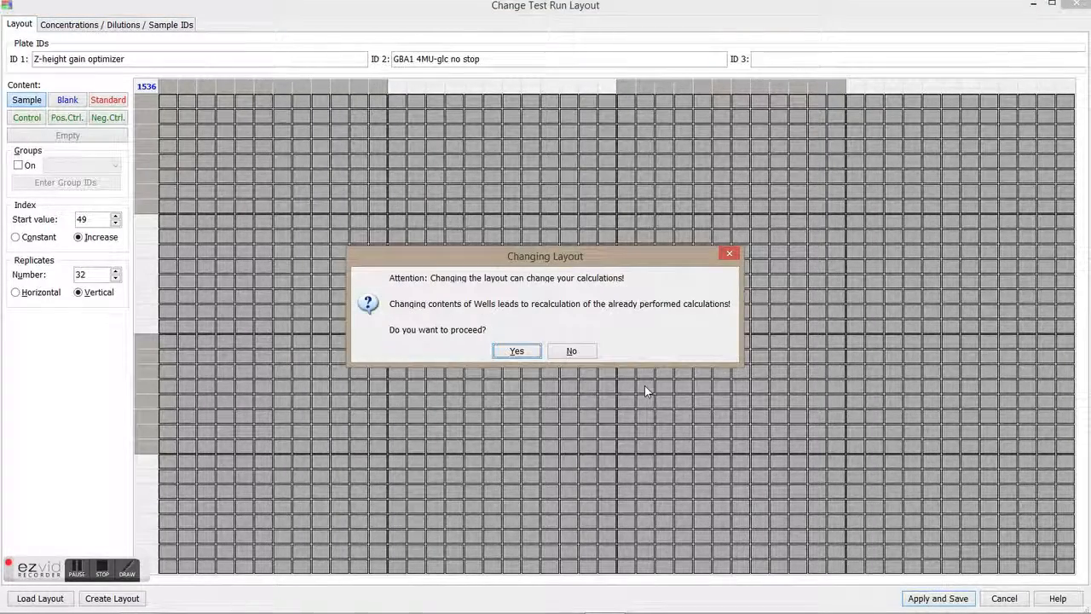
left_click(518, 351)
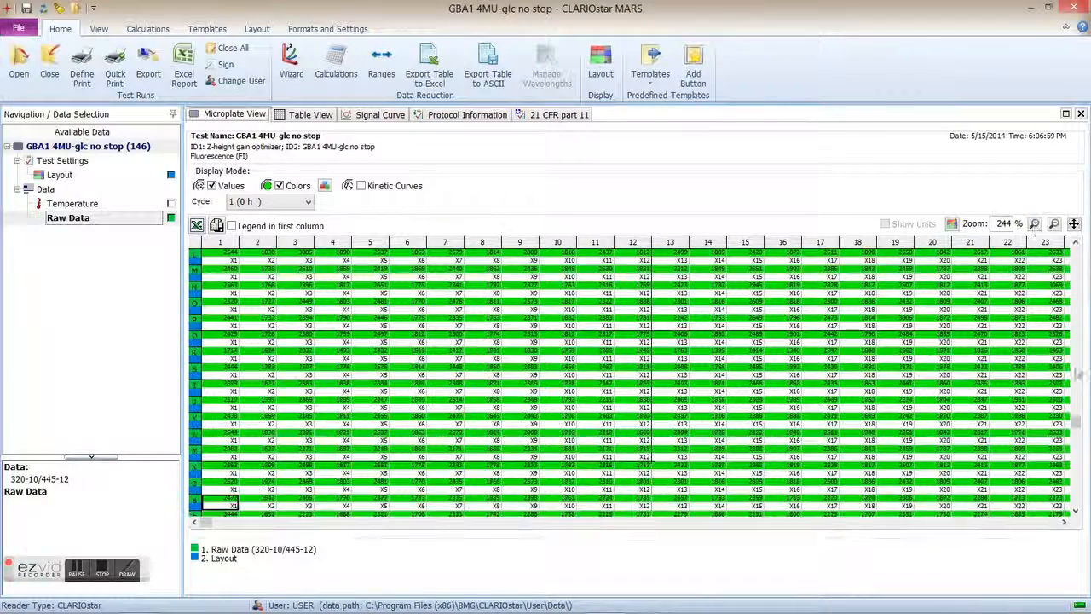
Select plate columns 5, 10, 15 and 20 in the raw data and display their signal curves.
left_click_drag(1078, 426, 1083, 237)
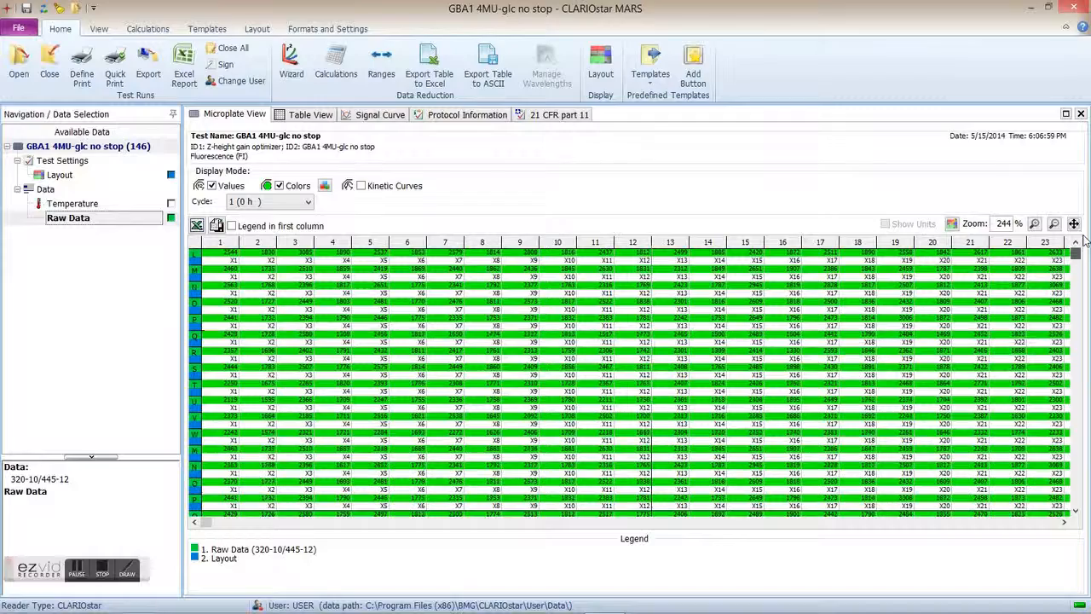
left_click(1034, 223)
left_click(1034, 223)
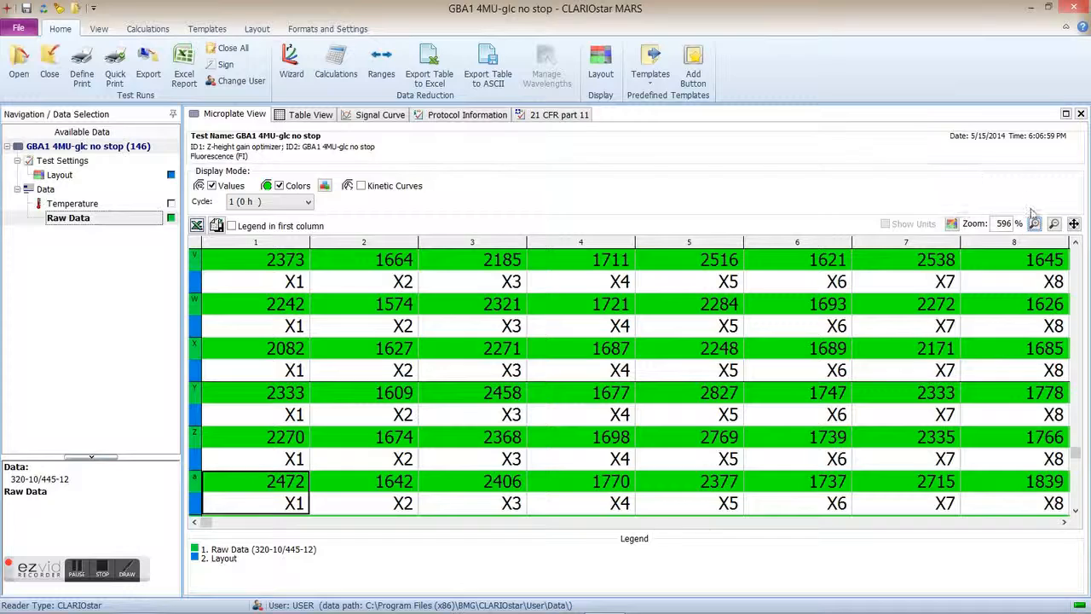
left_click(1054, 223)
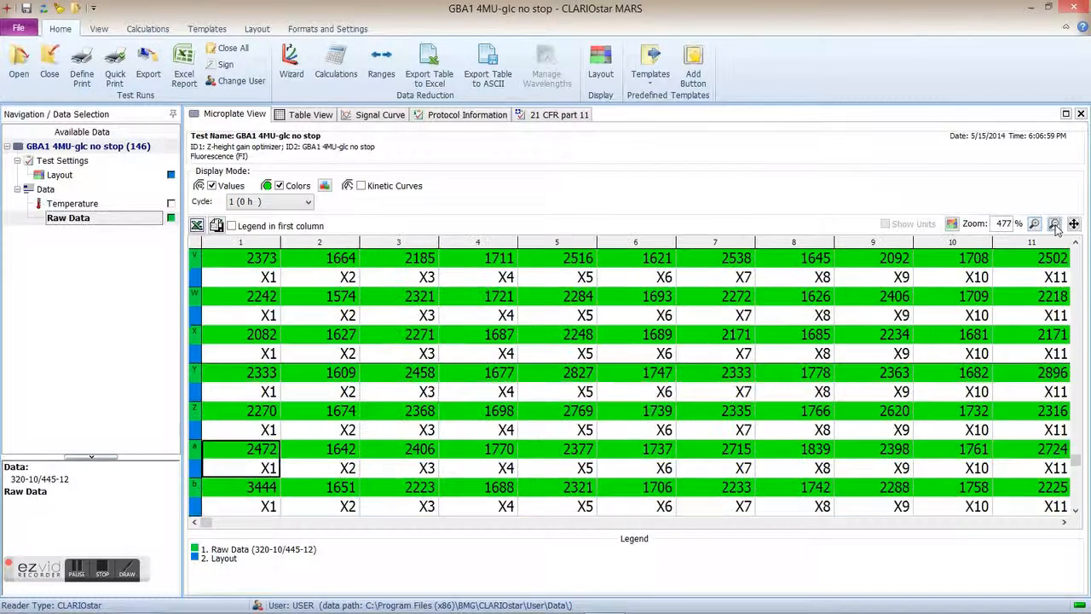
left_click(1055, 223)
left_click(1054, 224)
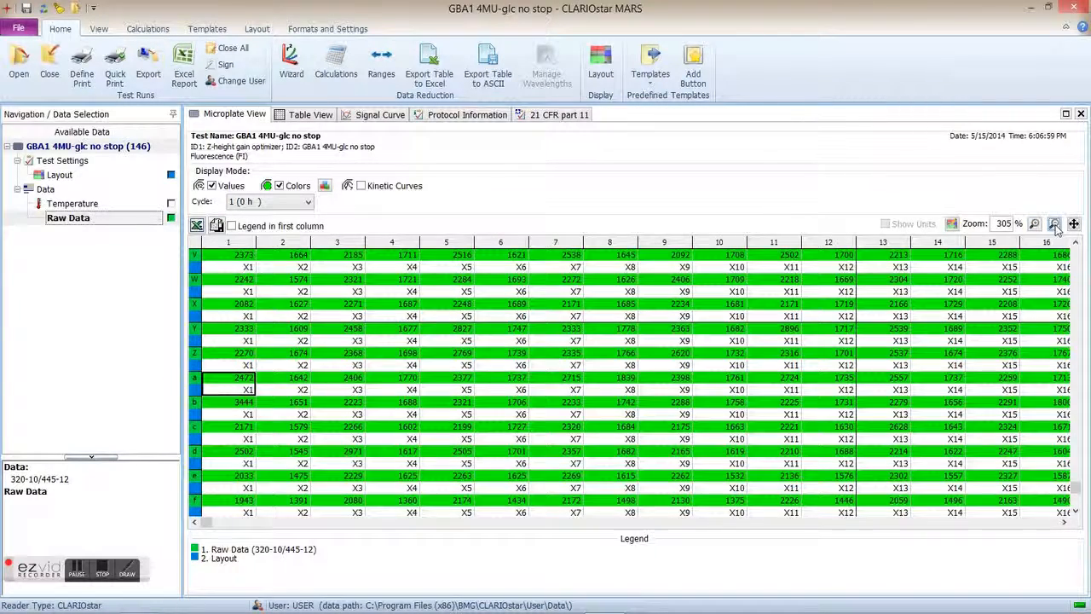
left_click(1055, 224)
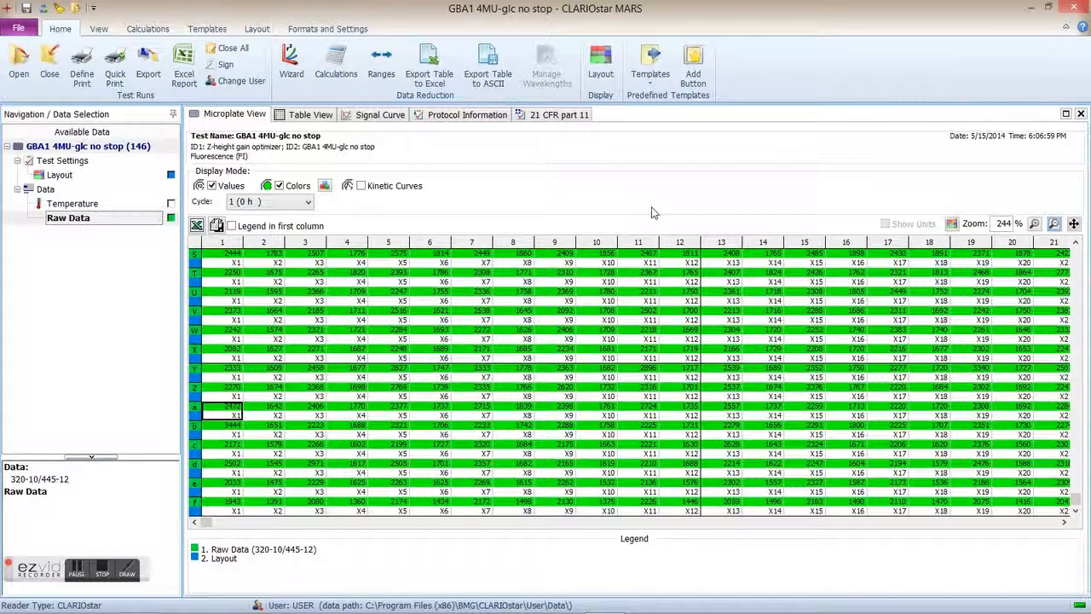
left_click(393, 243)
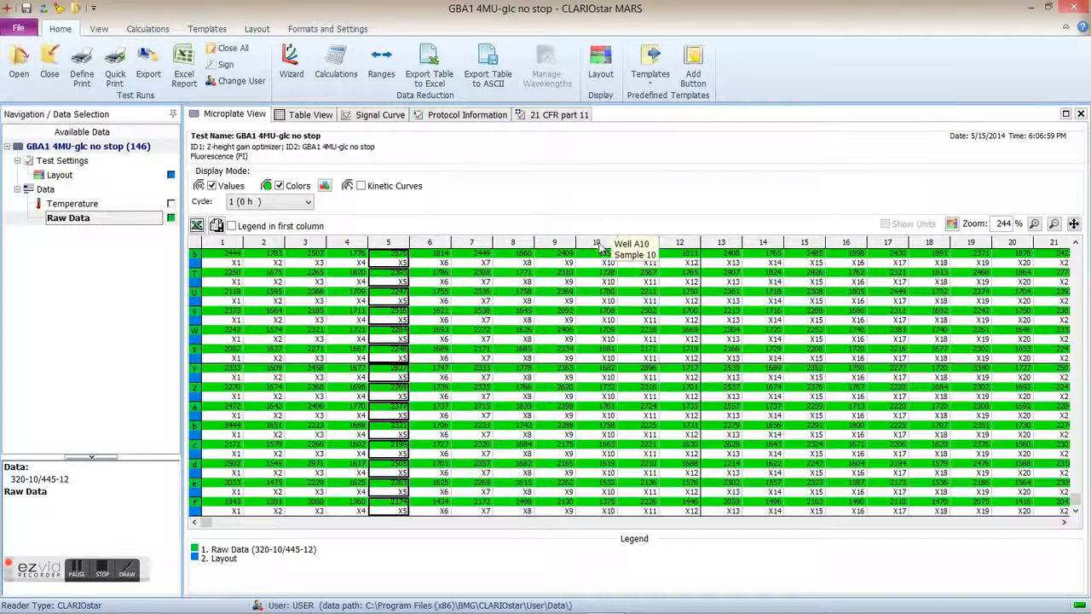
left_click(599, 244, "ctrl")
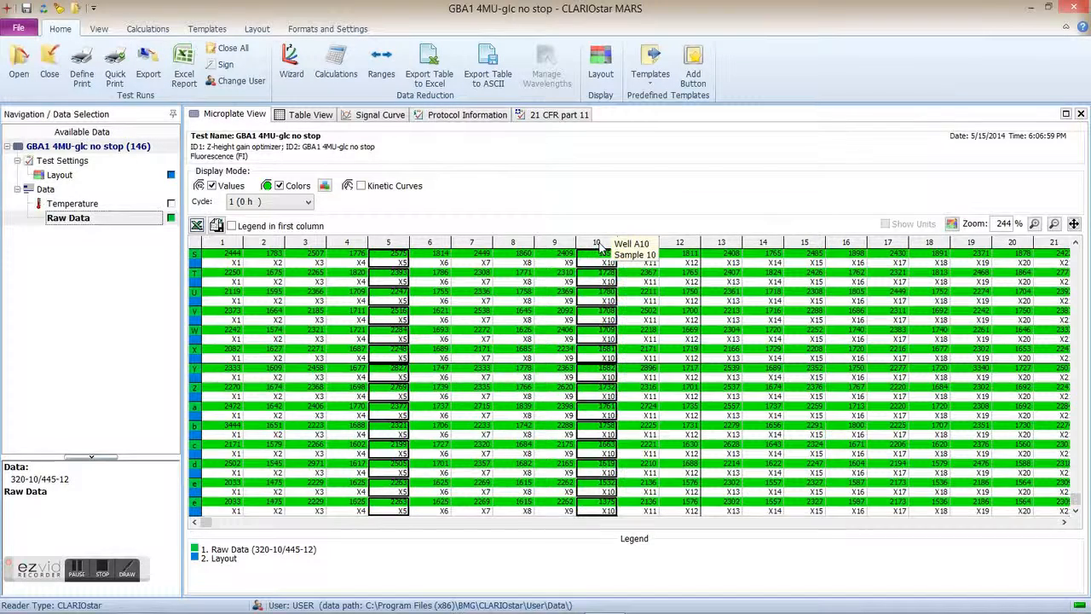
left_click(805, 244, "ctrl")
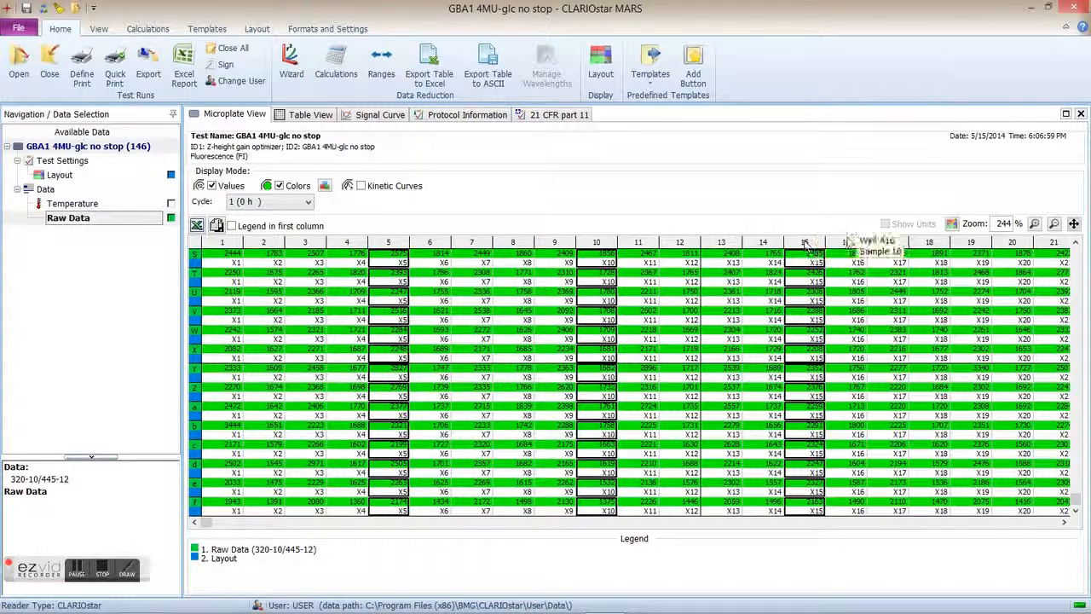
left_click(1012, 244, "ctrl")
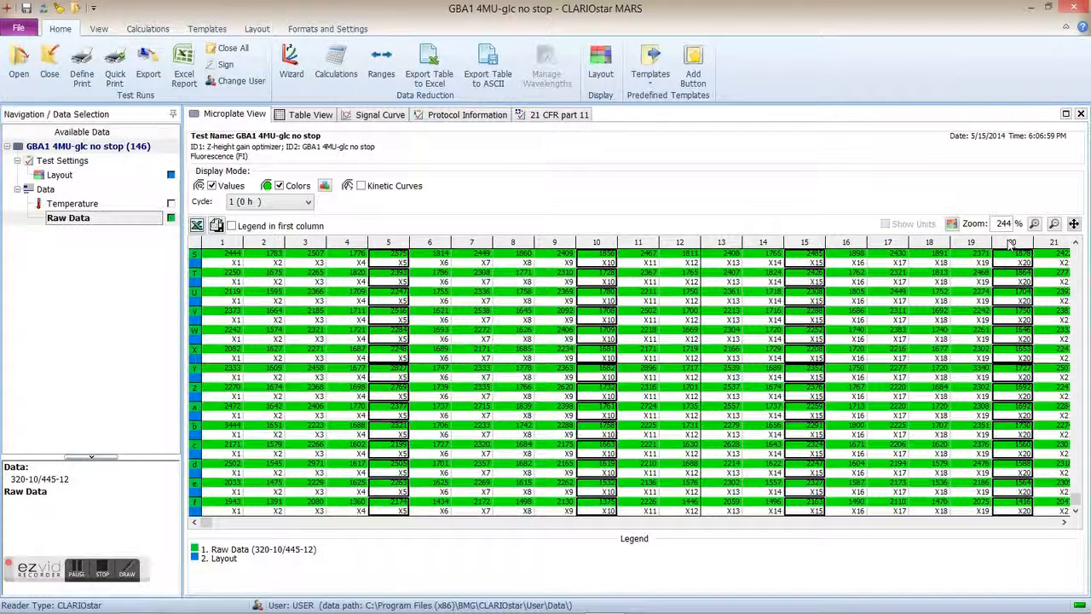
left_click(380, 114)
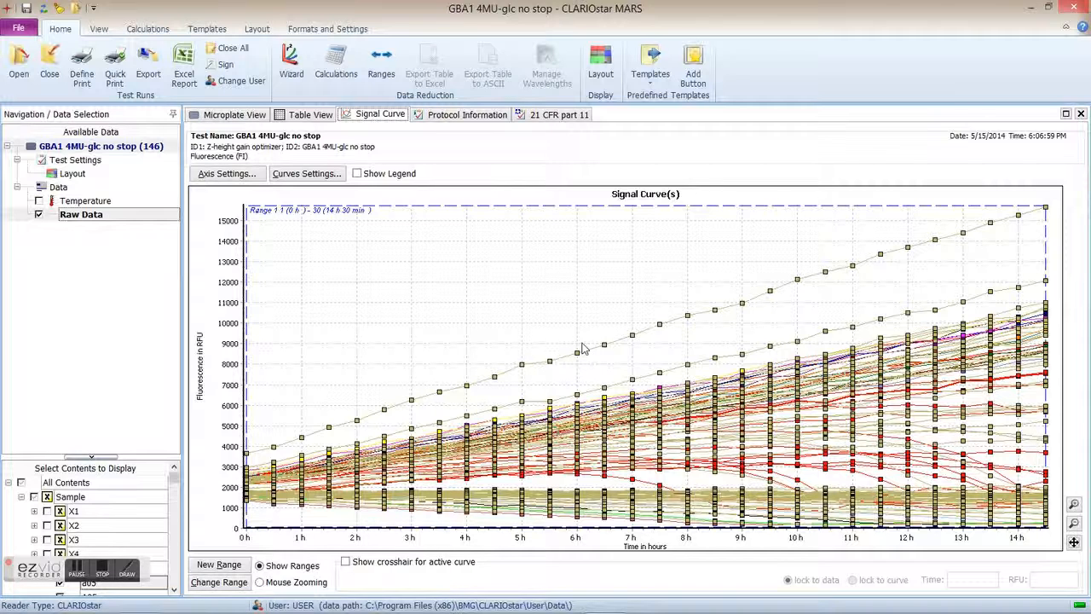
Recolor all signal curves light violet-blue in the curve settings and apply the change.
left_click(324, 175)
left_click(445, 257)
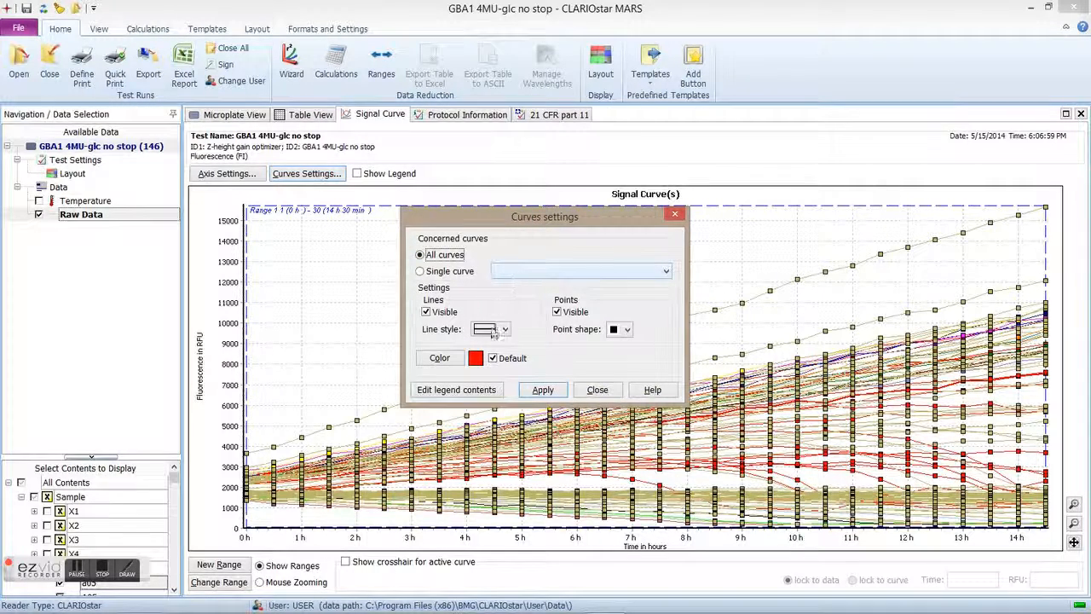
left_click(439, 357)
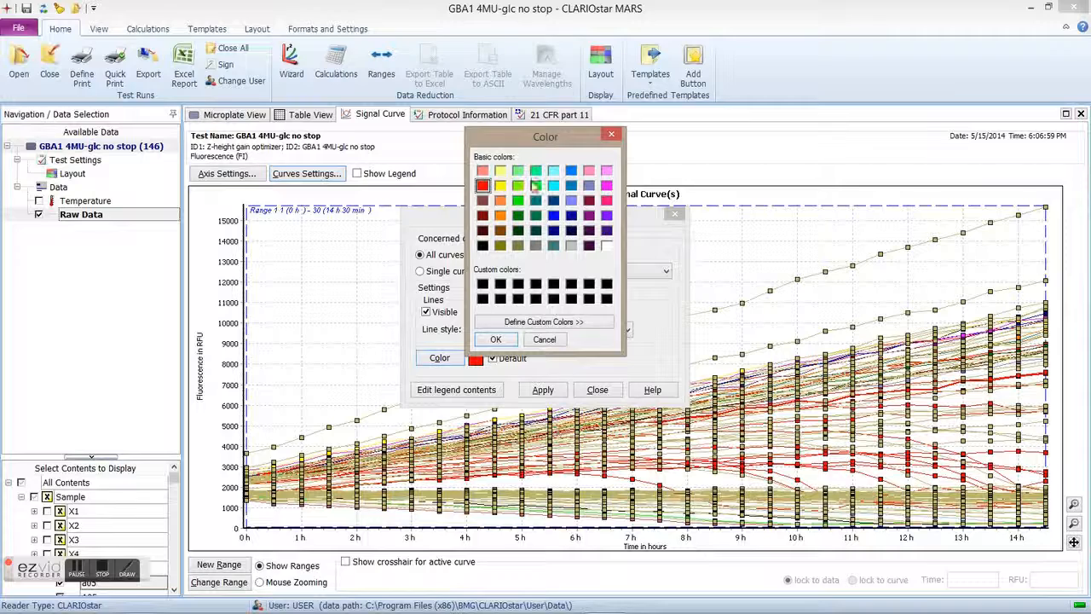
left_click(571, 200)
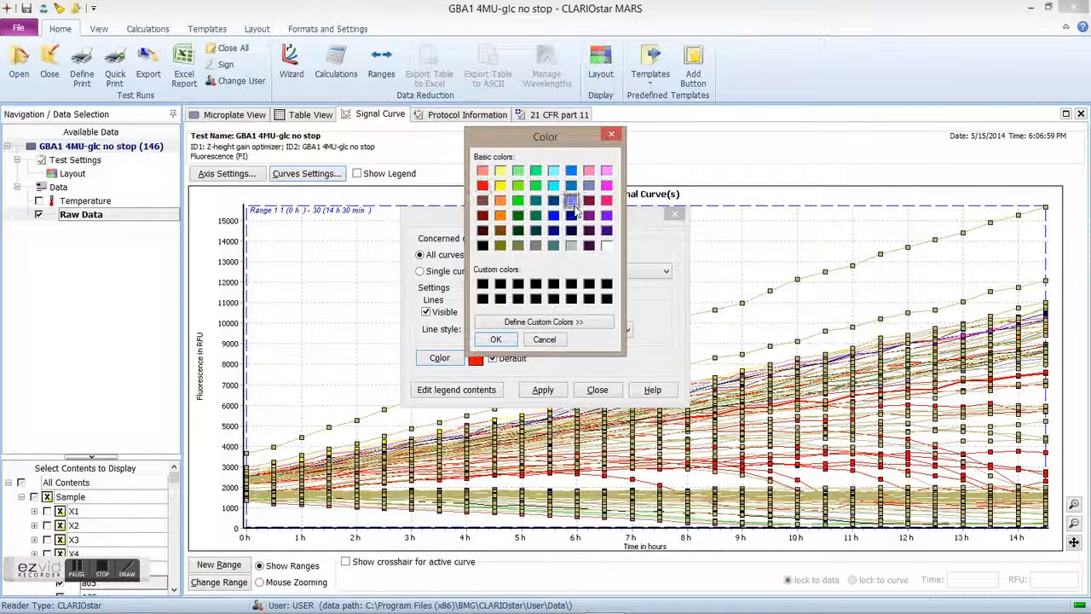
left_click(498, 339)
left_click(540, 392)
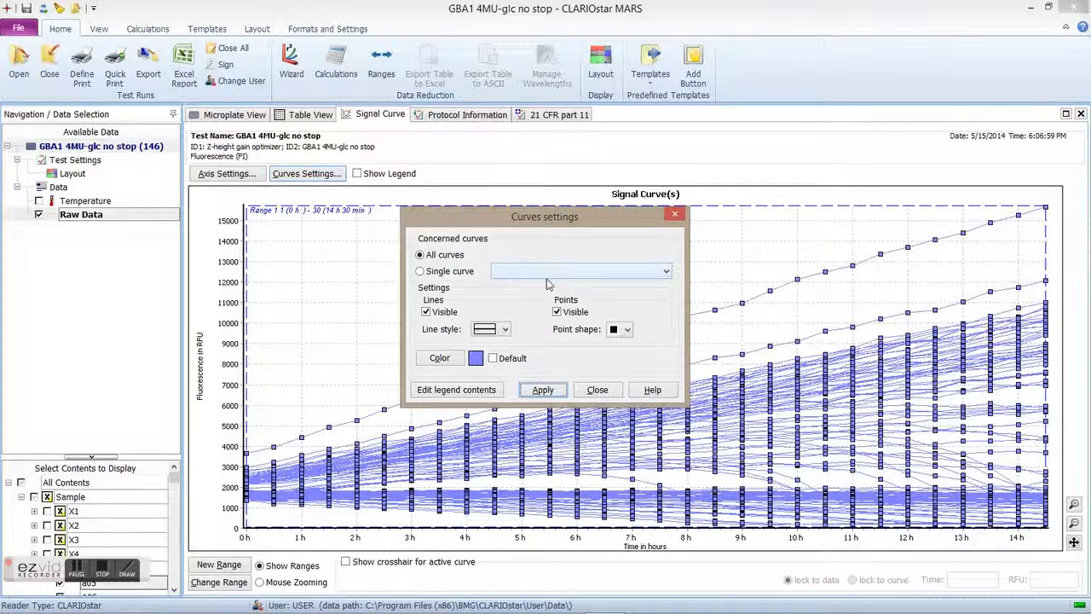
Examine which raw data curves from X5 to X20 can be formatted singly, and close the curve settings without further changes.
left_click(444, 273)
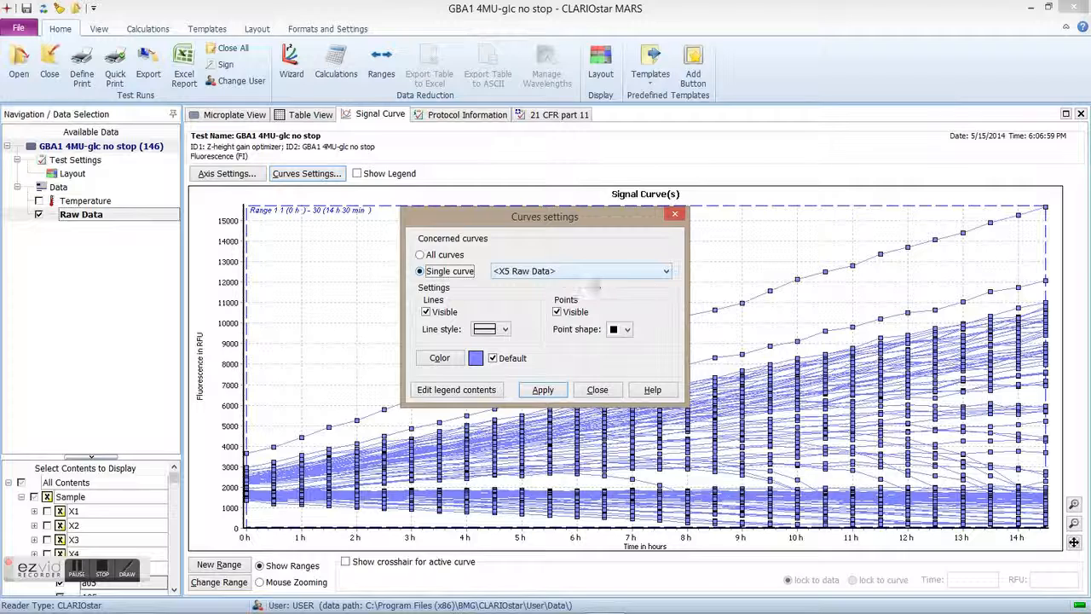
left_click(737, 311)
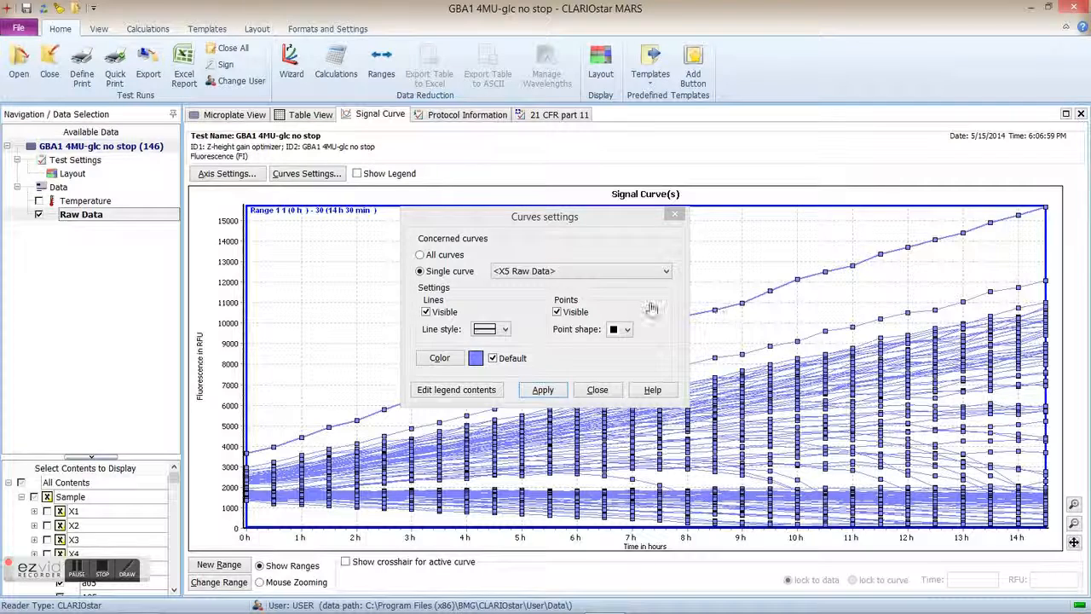
left_click(664, 271)
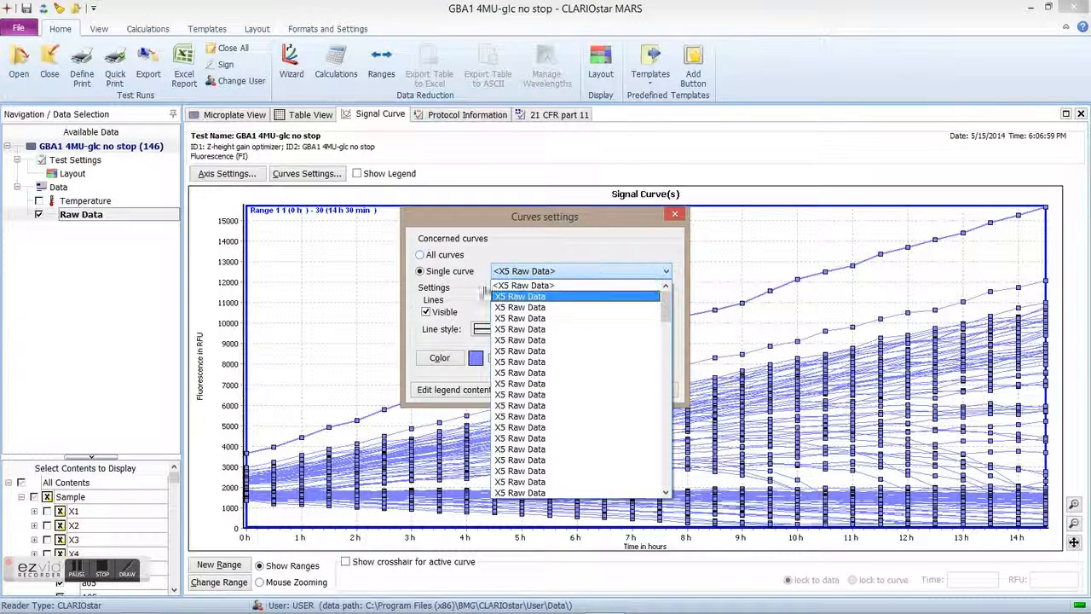
left_click(547, 239)
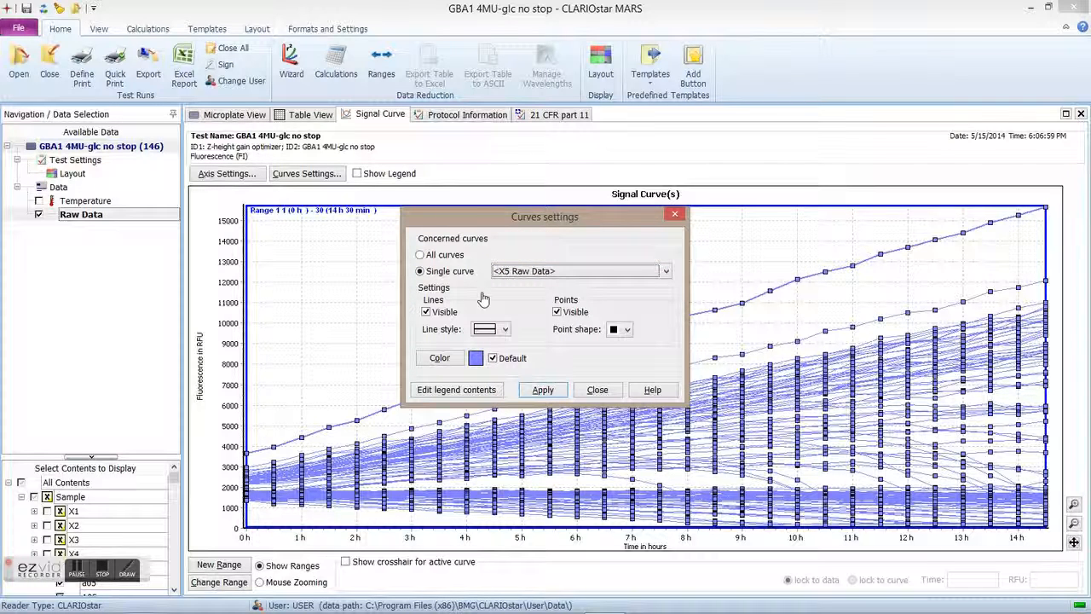
left_click(533, 271)
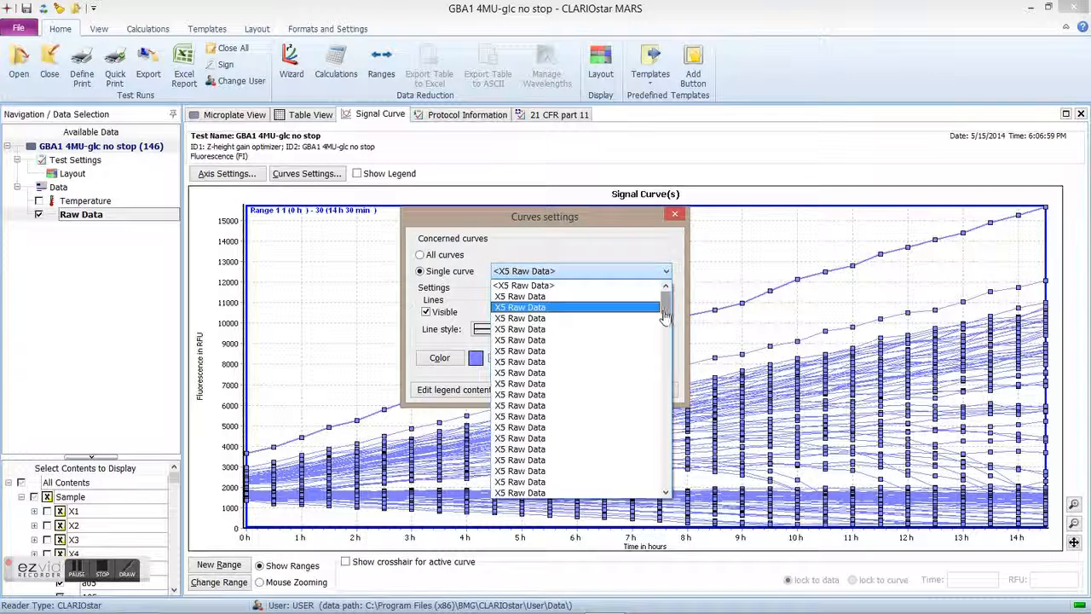
left_click_drag(666, 315, 666, 464)
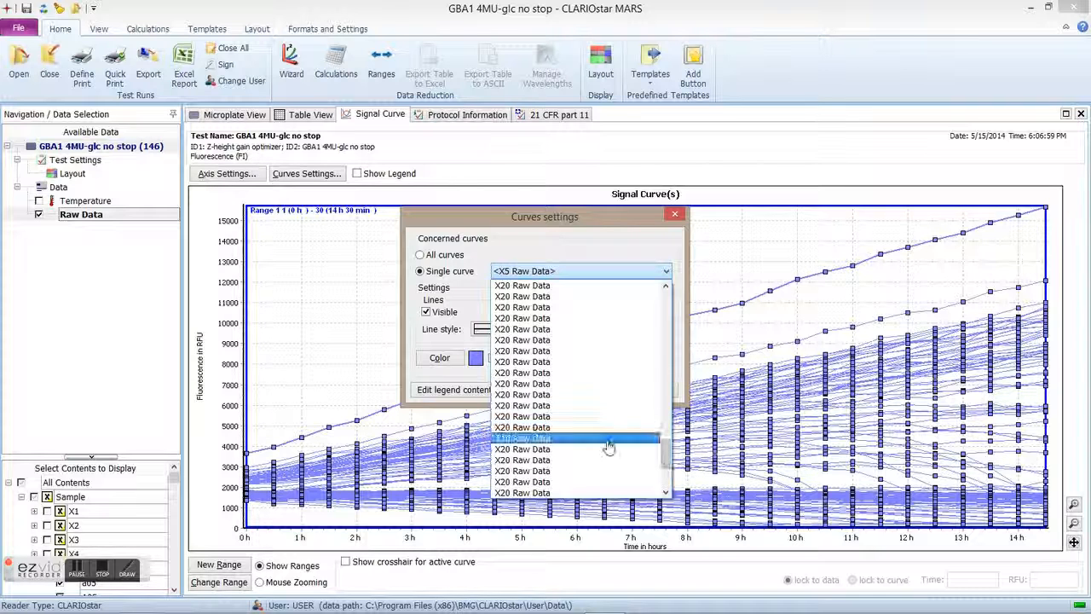
left_click(595, 260)
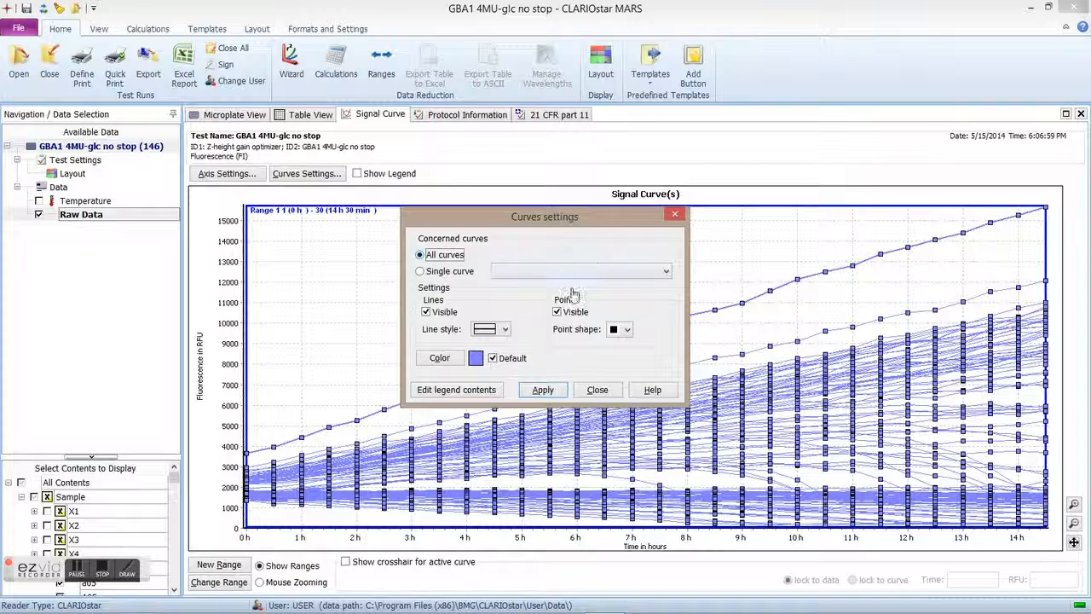
left_click(601, 391)
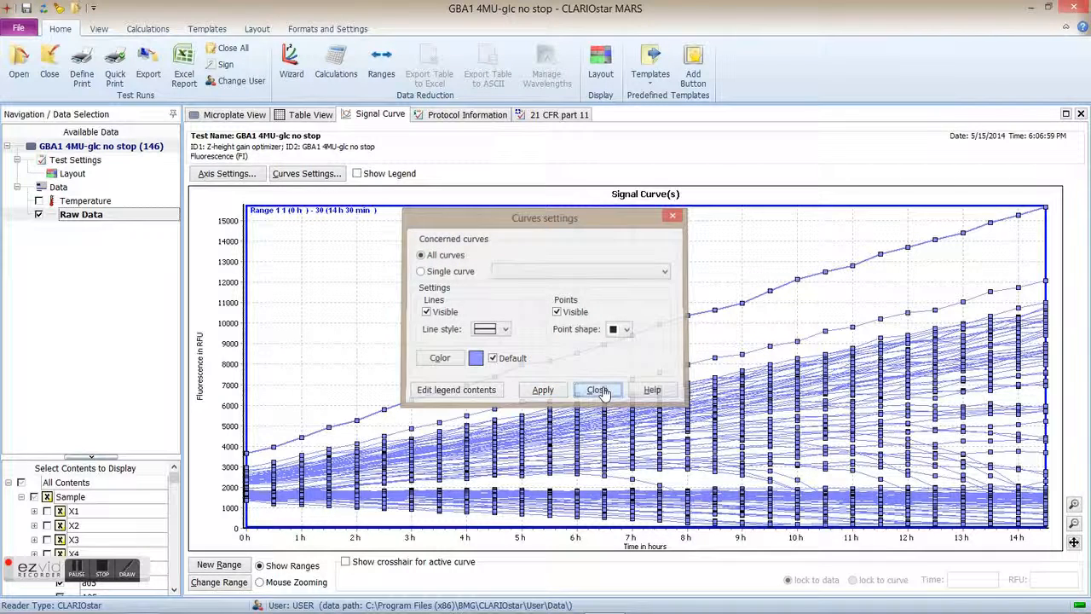